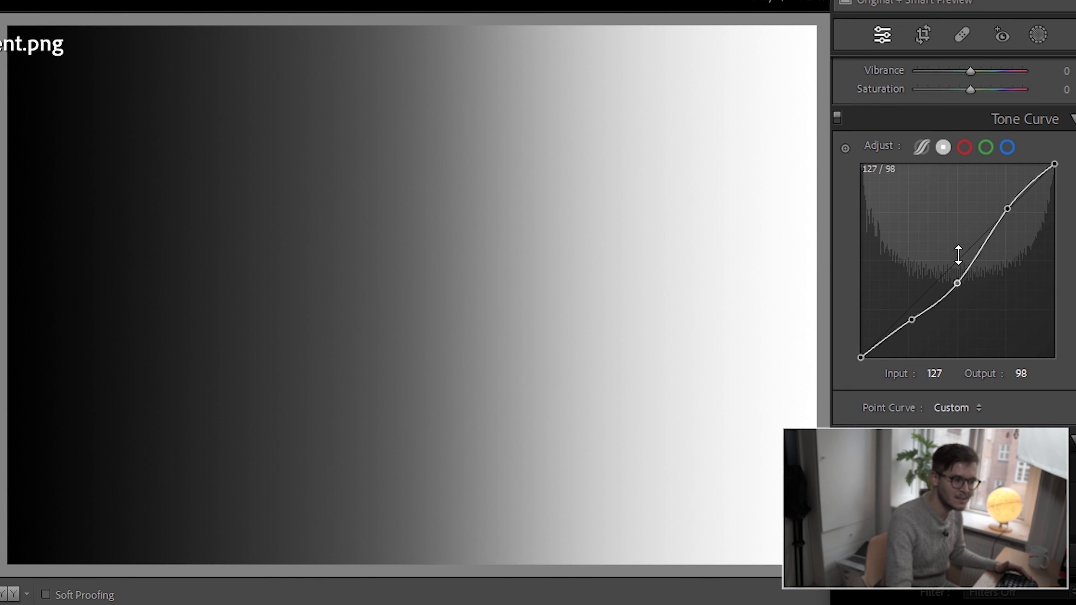
- Raise the gradient's midtone tone-curve point to output 129 at input 126, and undo the extra upper-midtone point tried at output 160
left_click_drag(958, 283, 958, 256)
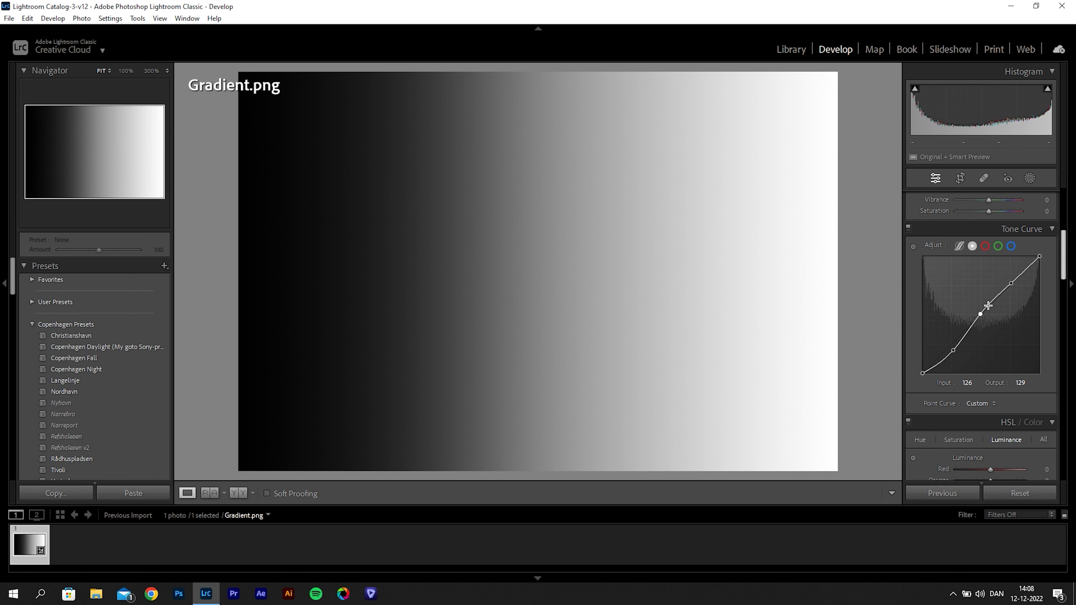
mouse_move(988, 306)
left_mouse_down()
mouse_move(999, 285)
mouse_move(999, 302)
left_mouse_up()
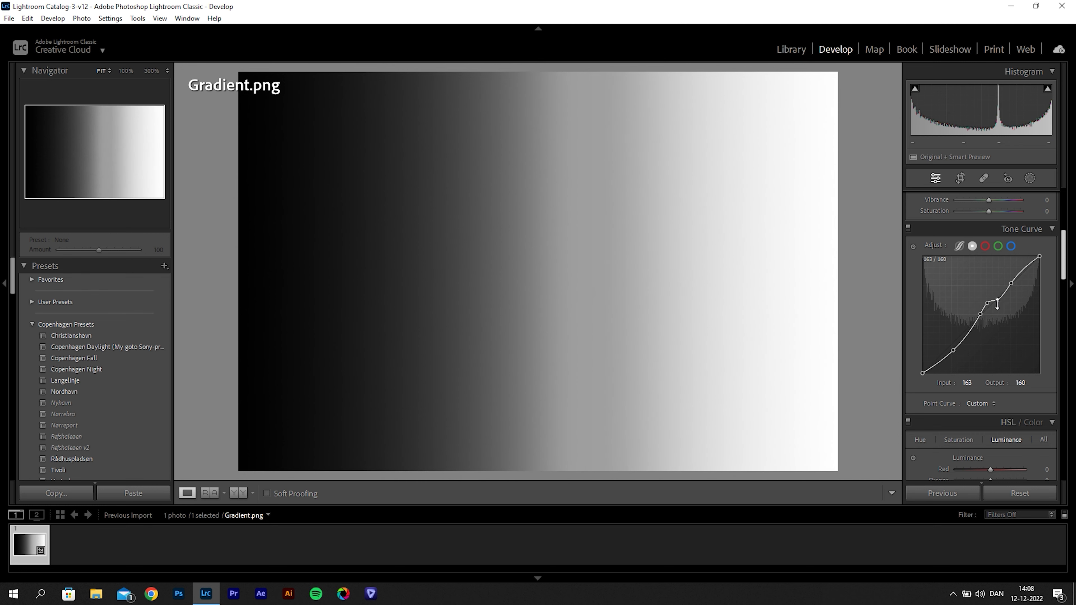
key("ctrl+z")
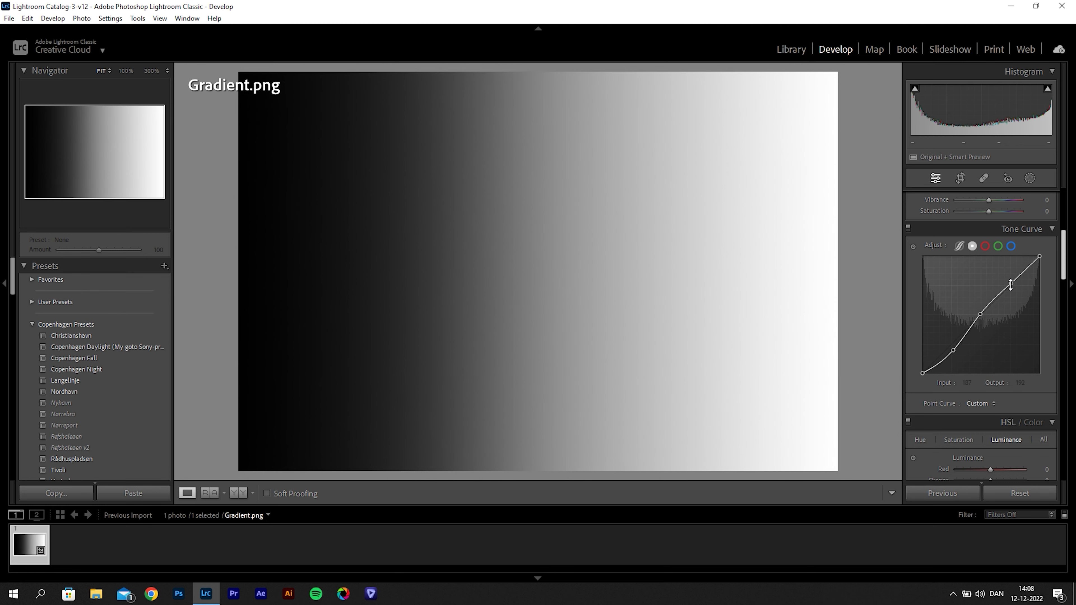
- Try the gradient's highlights curve point at output 248 and at output 122, and undo both changes
left_click_drag(1012, 284, 1009, 257)
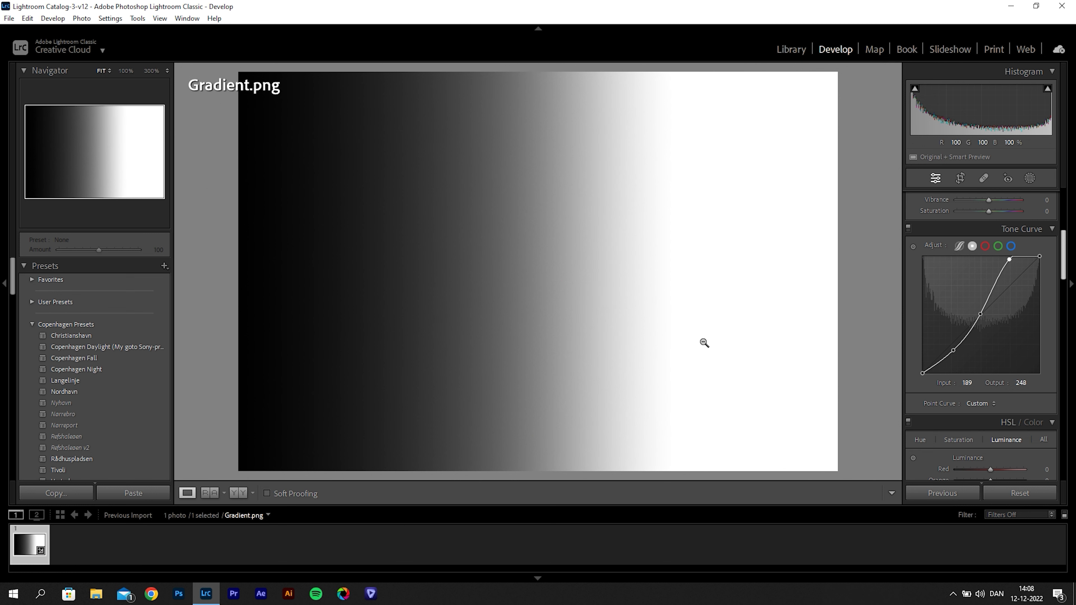
left_click_drag(1010, 259, 1012, 318)
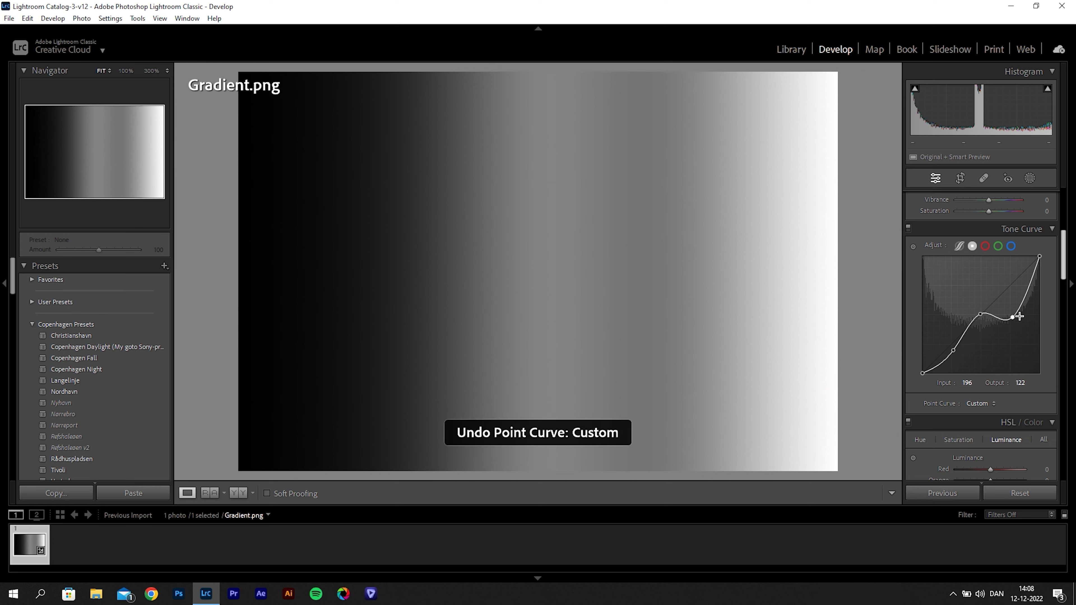
key("ctrl+z")
key("ctrl+z")
- Try the gradient's white point at output 217 and at input 239 with output 255, and return it to the upper corner of the curve
left_click_drag(1039, 258, 1042, 273)
left_click_drag(1045, 233, 1048, 246)
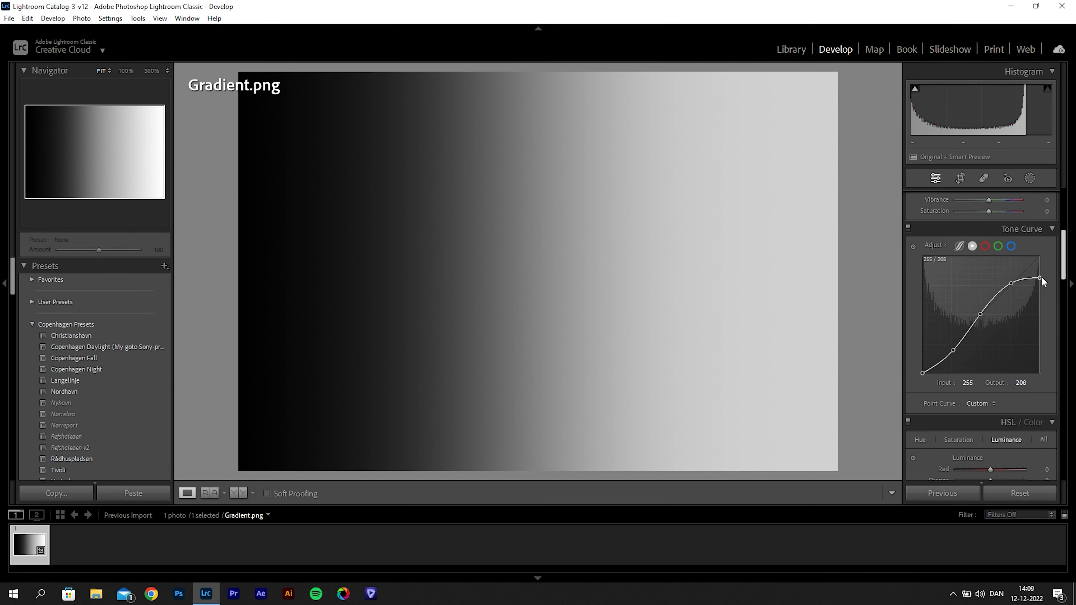
left_click_drag(1042, 279, 1040, 266)
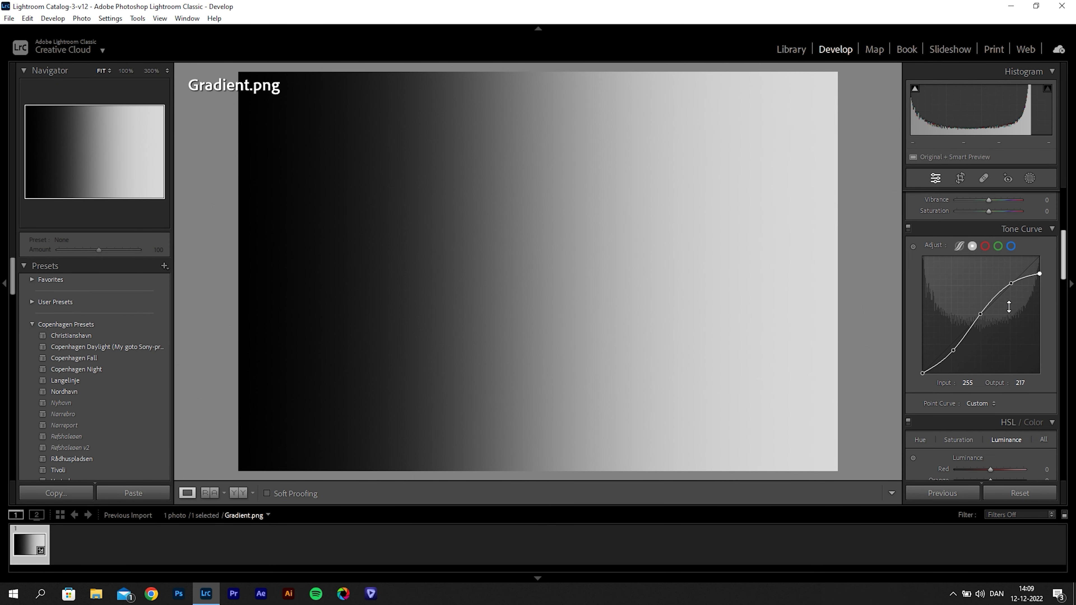
mouse_move(1041, 276)
left_mouse_down()
mouse_move(1041, 259)
mouse_move(1030, 259)
left_mouse_up()
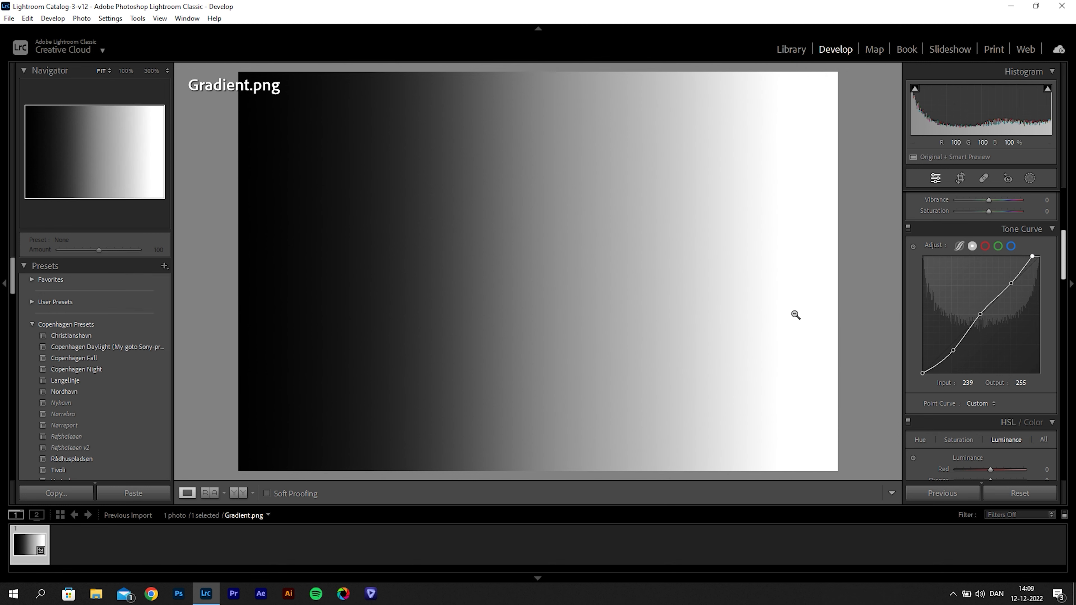
left_click_drag(1032, 257, 1040, 259)
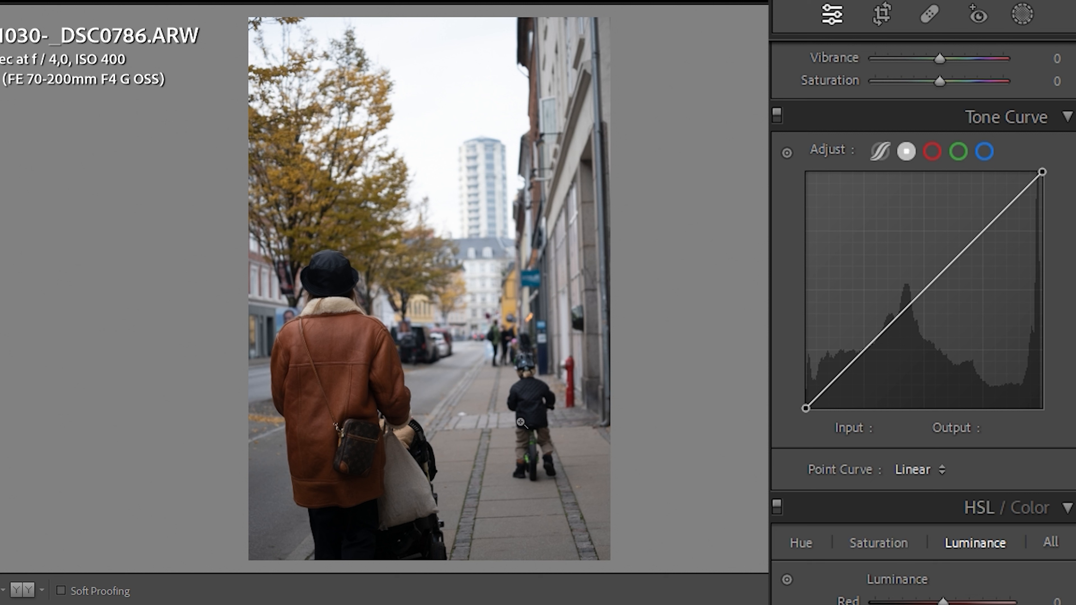
- Examine the dark tones of the child's jacket and the adult's black hat up close in the street photo
left_click(532, 433)
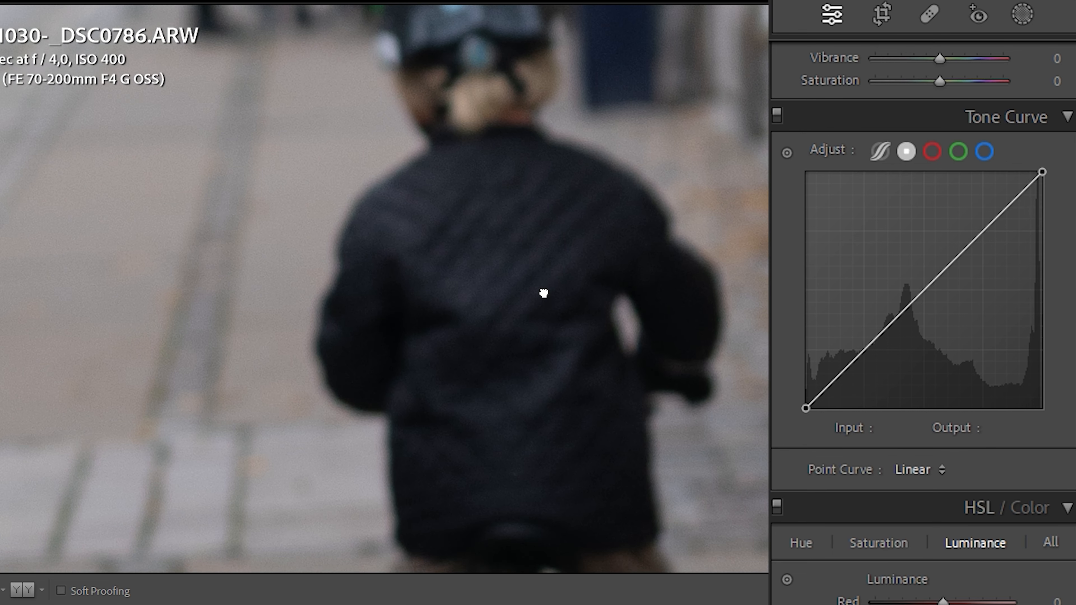
left_click(517, 373)
left_click(324, 283)
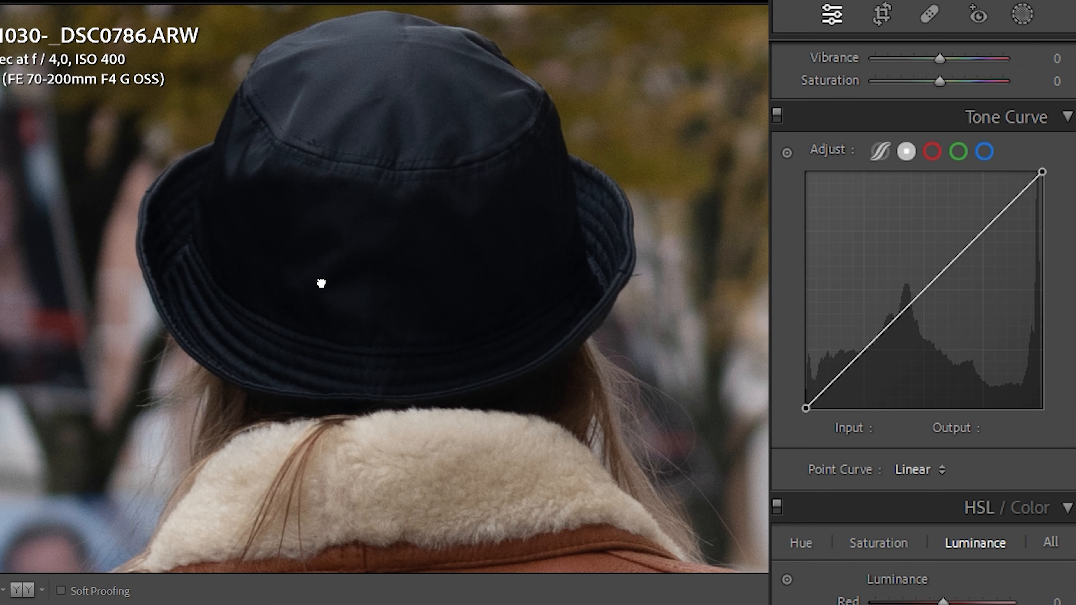
left_click_drag(324, 283, 349, 244)
left_click(349, 243)
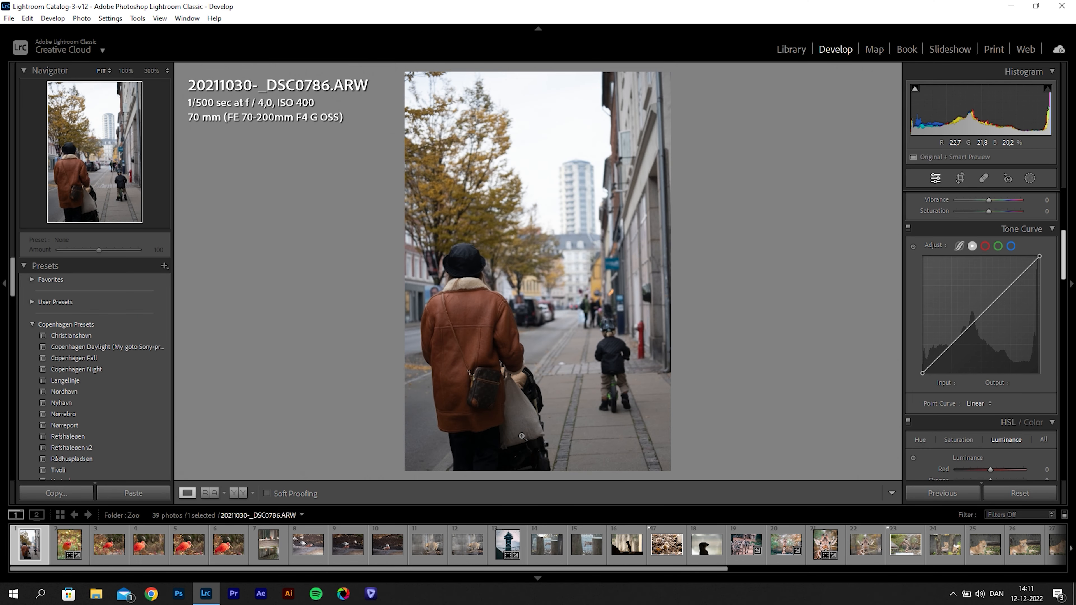
left_click_drag(522, 436, 673, 185)
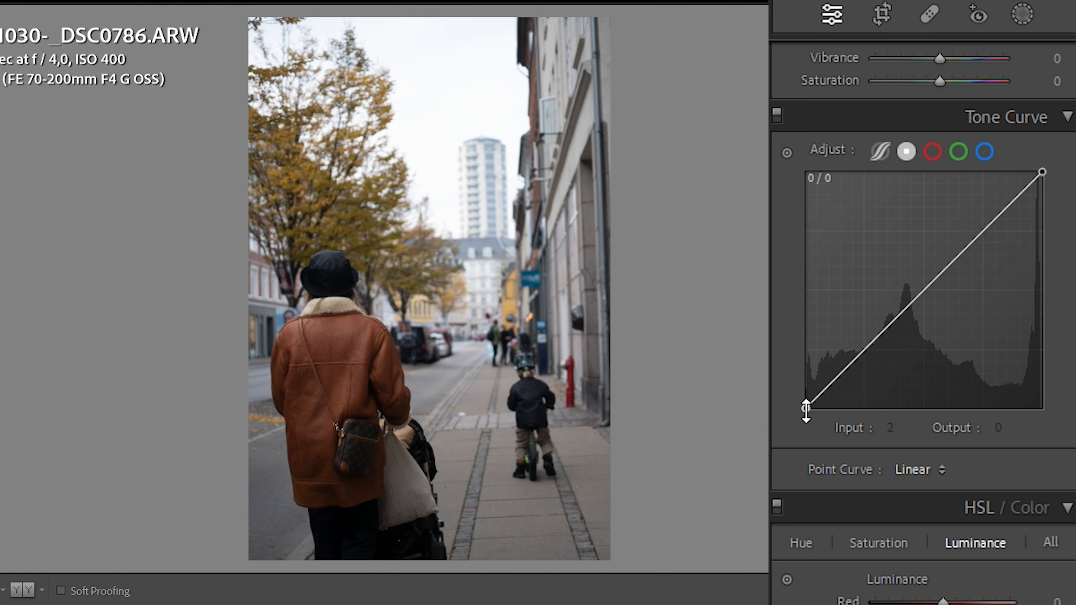
- Try raising the street photo's black point to output 26, and return it to the curve's lower corner
left_click_drag(806, 412, 797, 388)
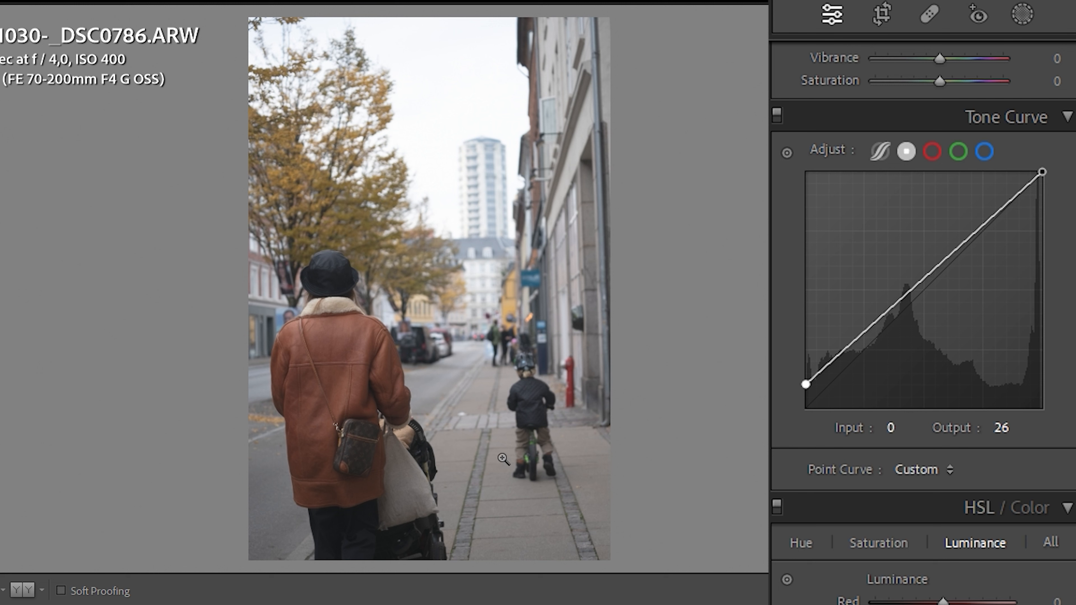
left_click_drag(805, 384, 813, 439)
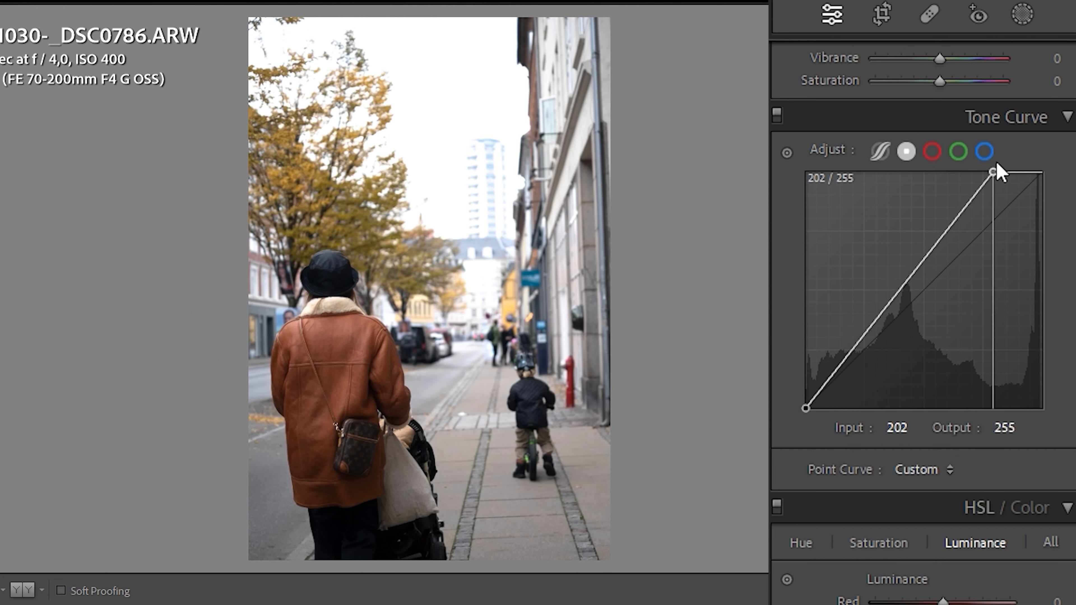
- Try the street photo's white point at input 226 and at a lowered output, and flatten the curve back to linear
left_click_drag(998, 167, 1019, 169)
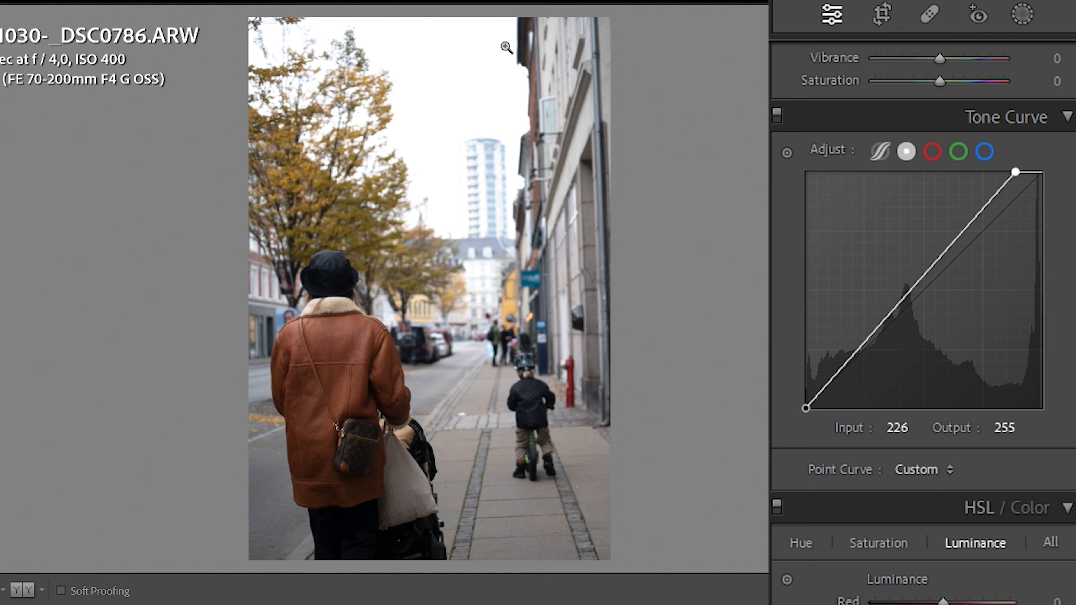
left_click_drag(1017, 172, 1050, 173)
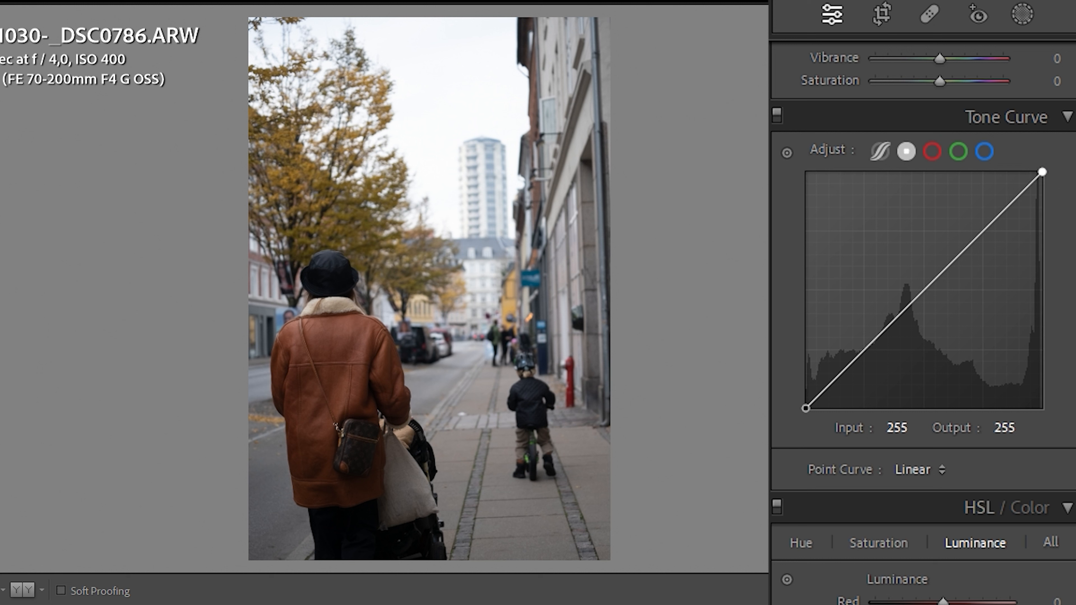
left_click_drag(1042, 171, 1070, 206)
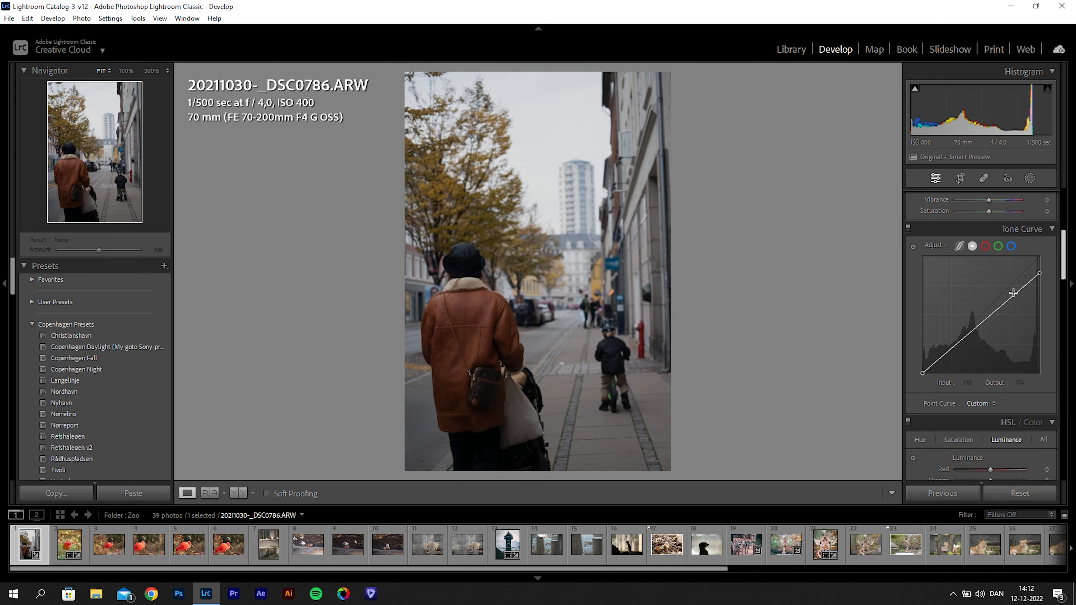
right_click(1013, 292)
left_click(1017, 304)
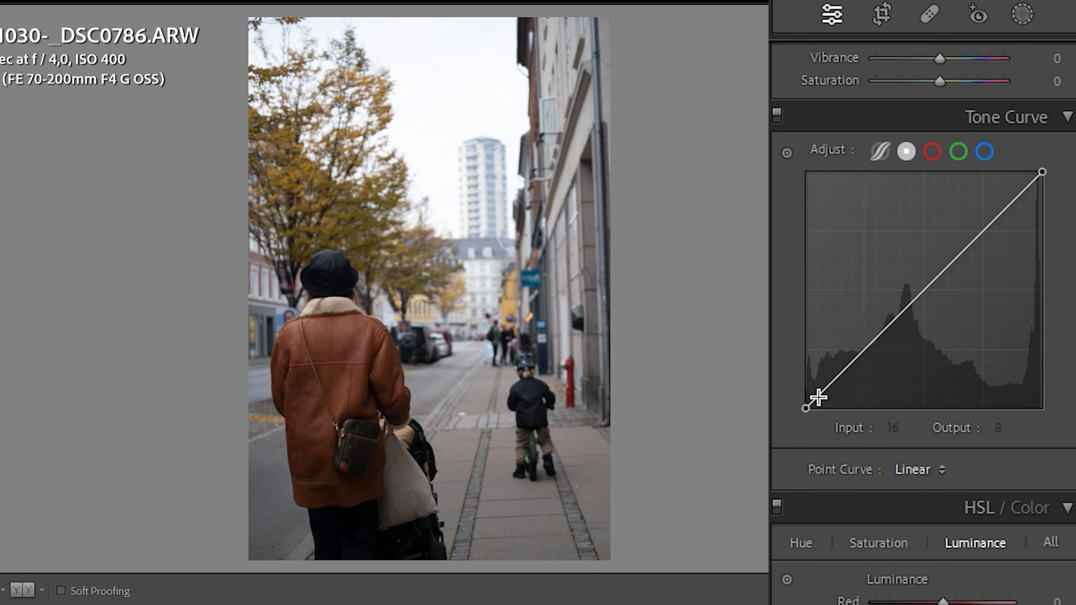
- Add a midtone curve point at input 129, output 134, and a shadow point at input 67, output 56
left_click_drag(926, 288, 926, 283)
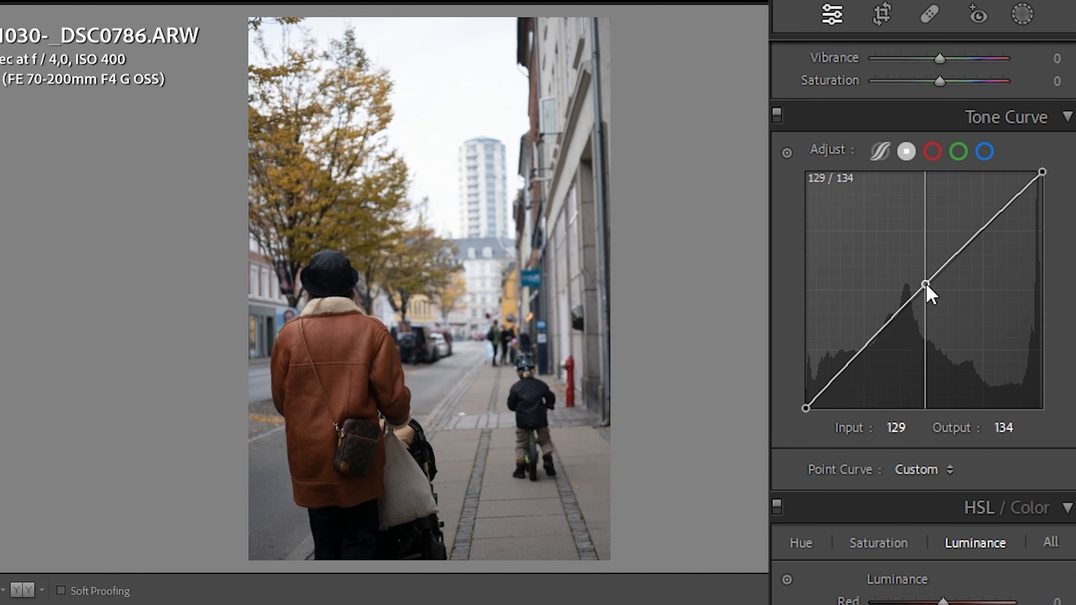
left_click_drag(867, 343, 868, 360)
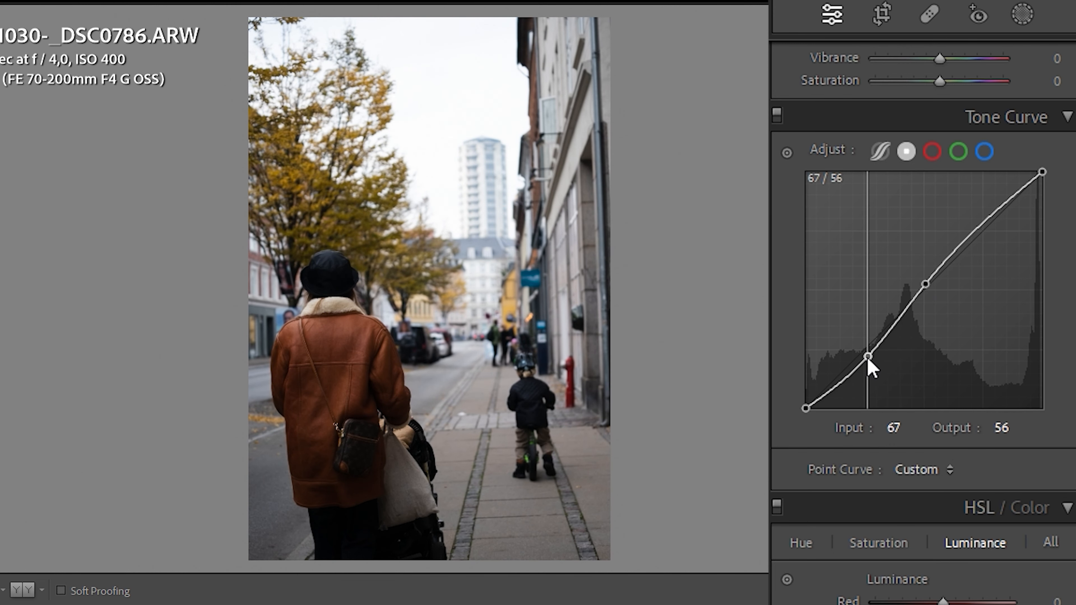
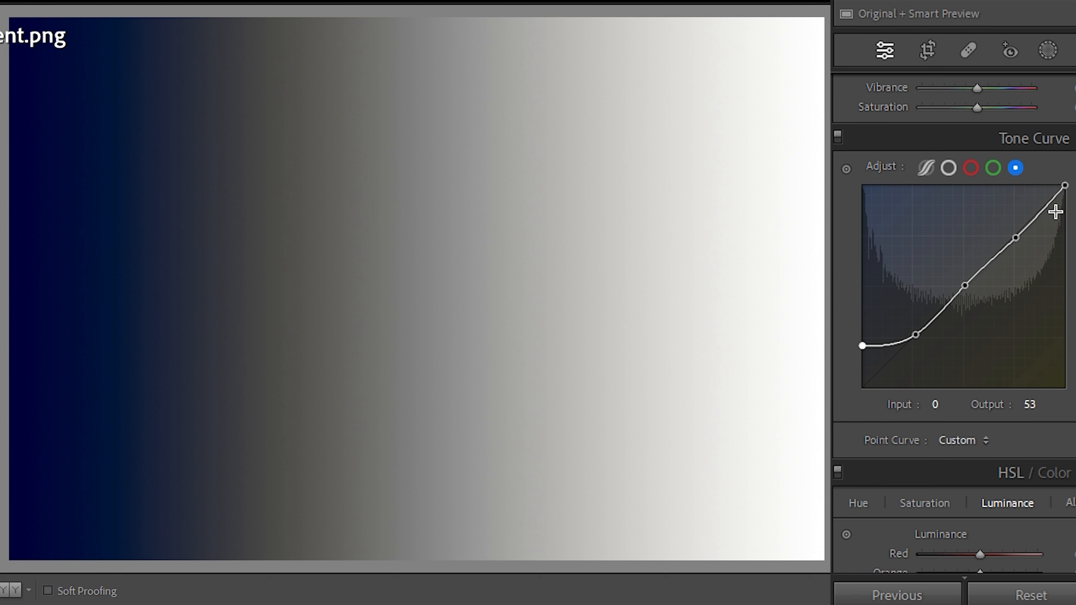
- Lower the blue channel's white point on the gradient, and try the green channel's white point at output 243
left_click_drag(1064, 186, 1066, 211)
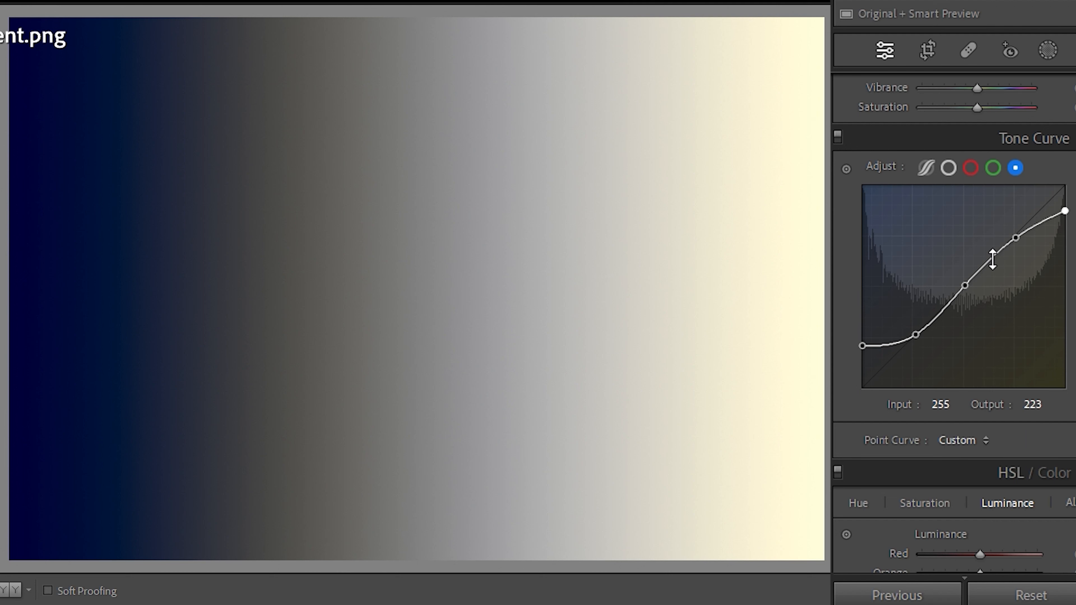
left_click(993, 168)
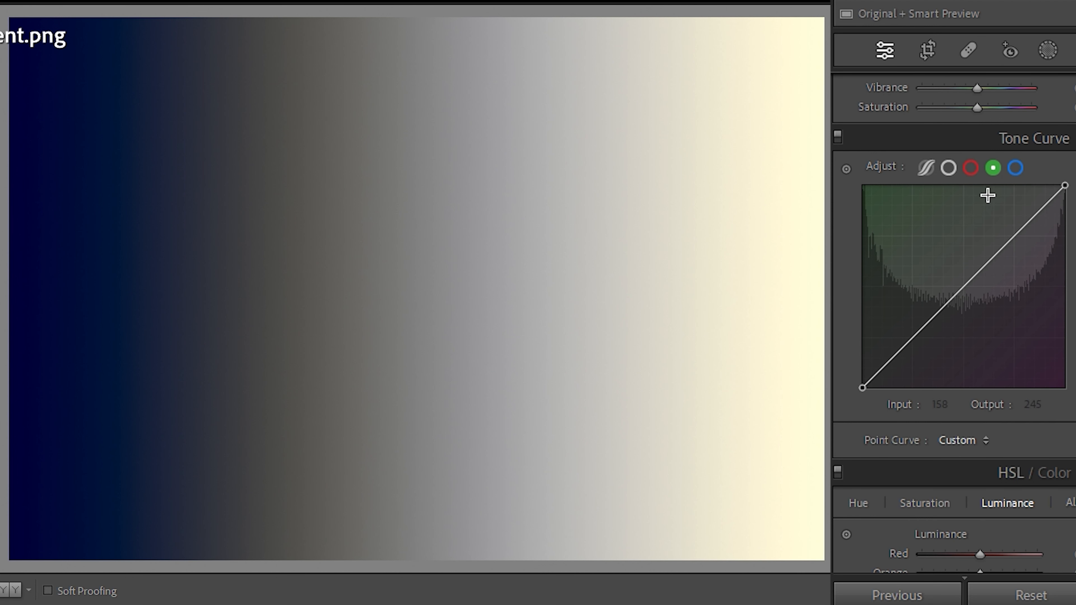
left_click_drag(1066, 191, 1066, 196)
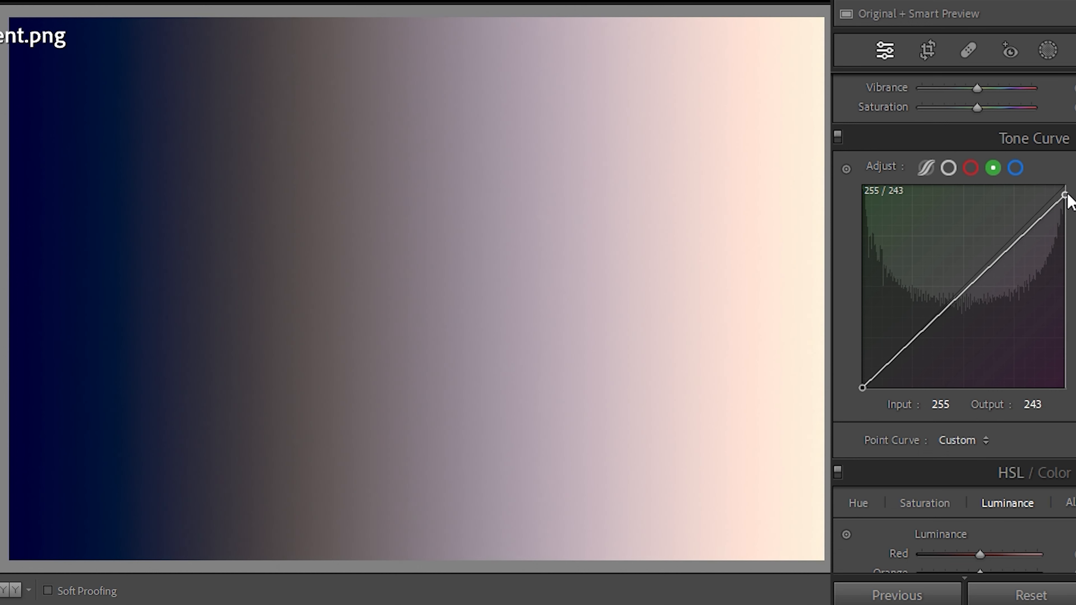
key("ctrl+z")
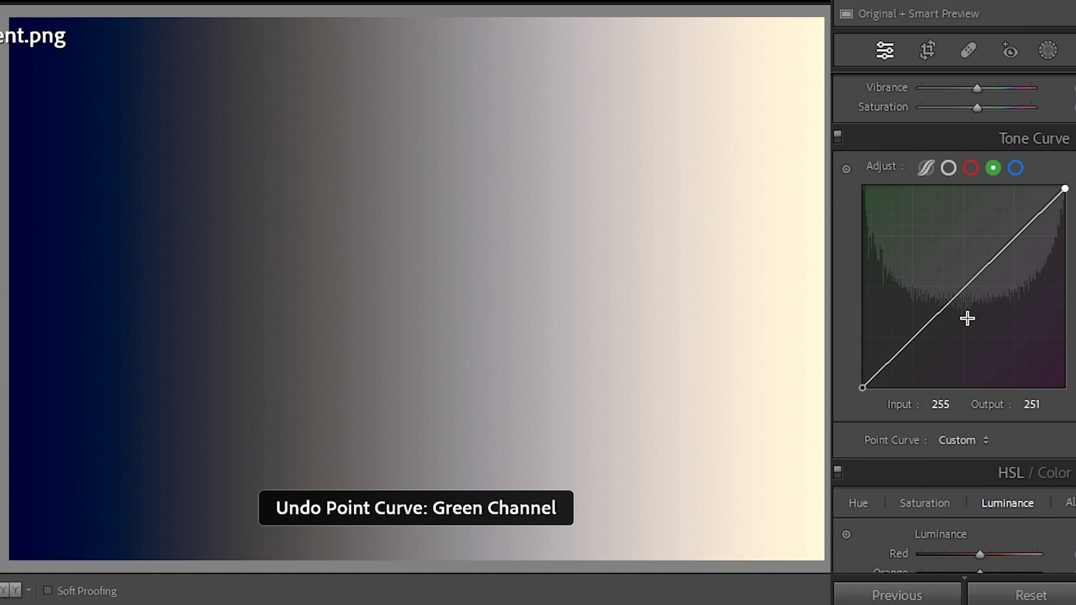
- Anchor the green curve's shadows, midtones and highlights, and set its white point to output 219 and its black point to output 40
left_click(963, 287)
left_click(913, 339)
left_click(1015, 236)
left_click_drag(1065, 187, 1073, 218)
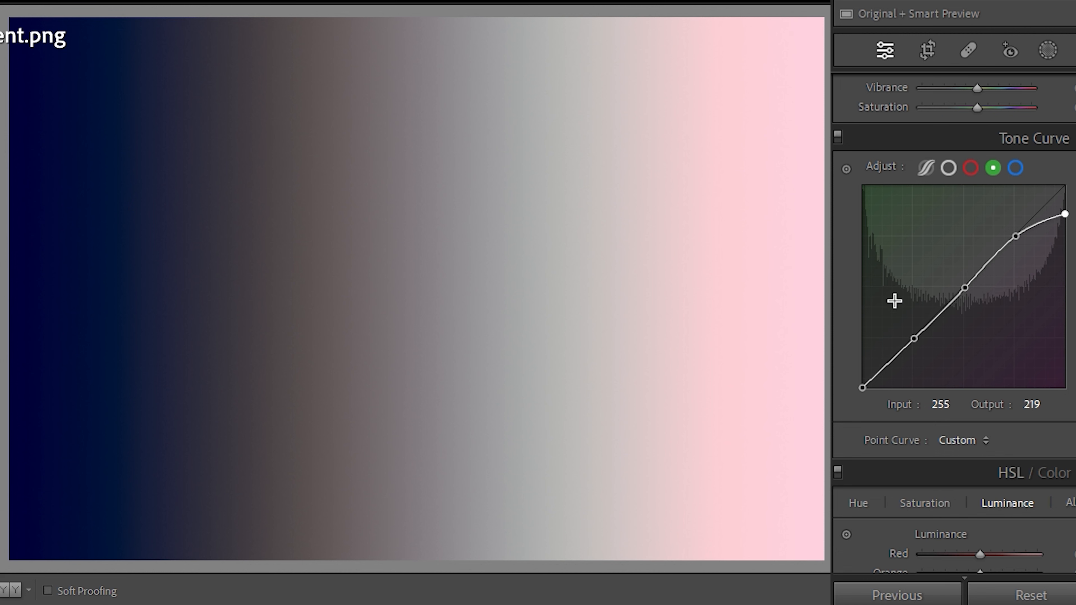
left_click_drag(862, 389, 861, 358)
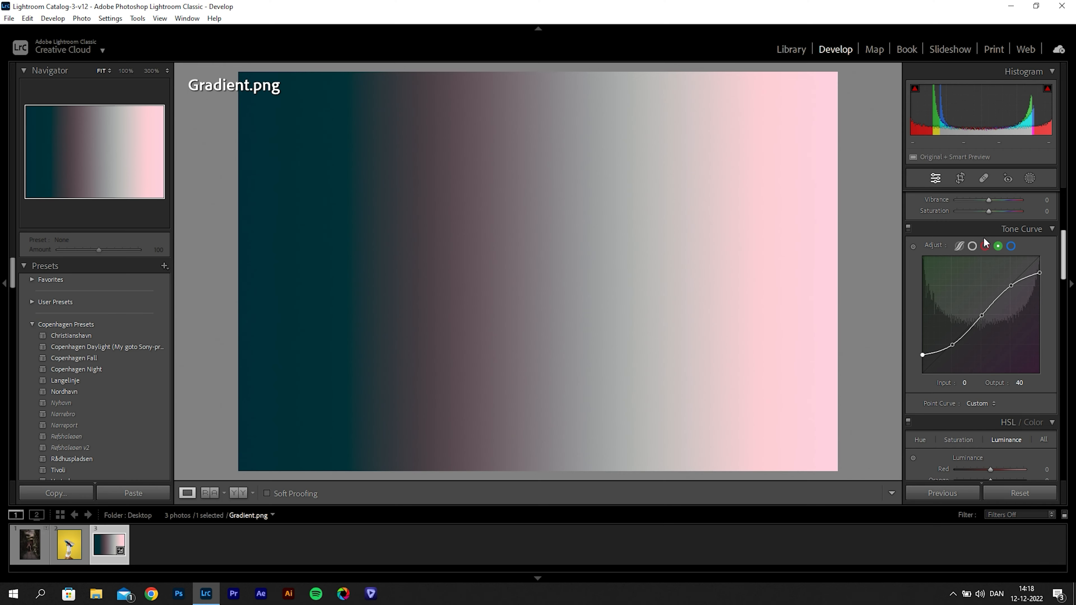
- Darken the RGB curve's midtones, add a highlight point at input 199, output 205, and raise the black point
left_click(972, 247)
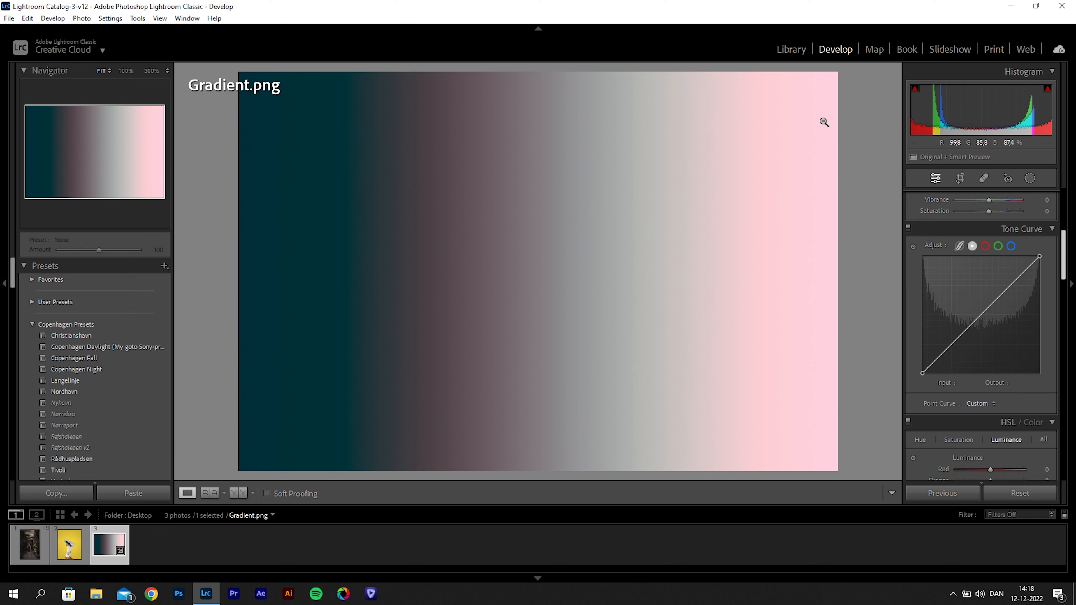
left_click_drag(981, 314, 984, 327)
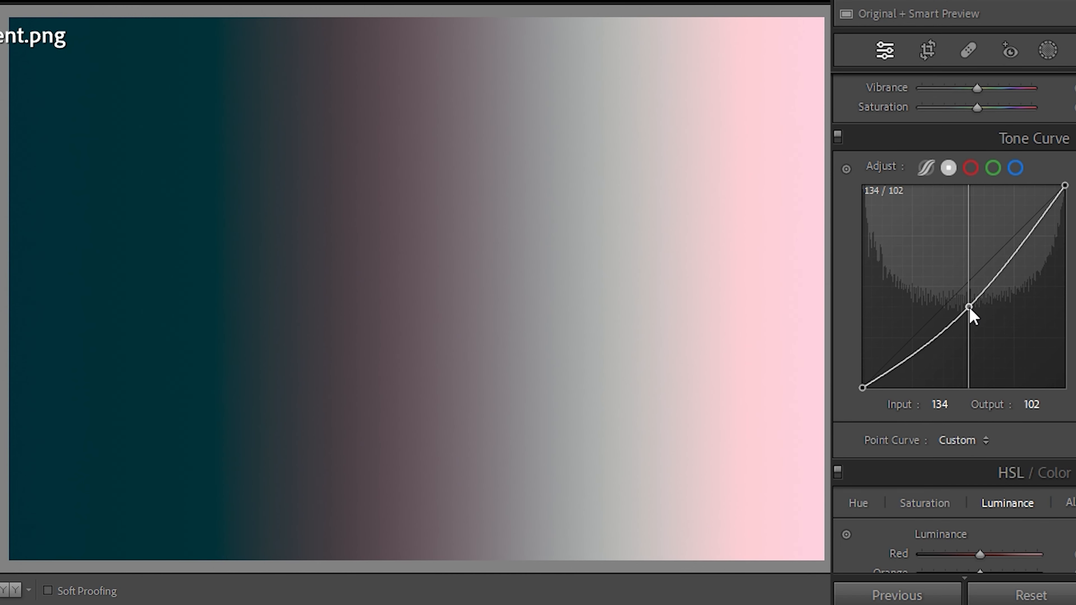
left_click_drag(1014, 259, 1021, 225)
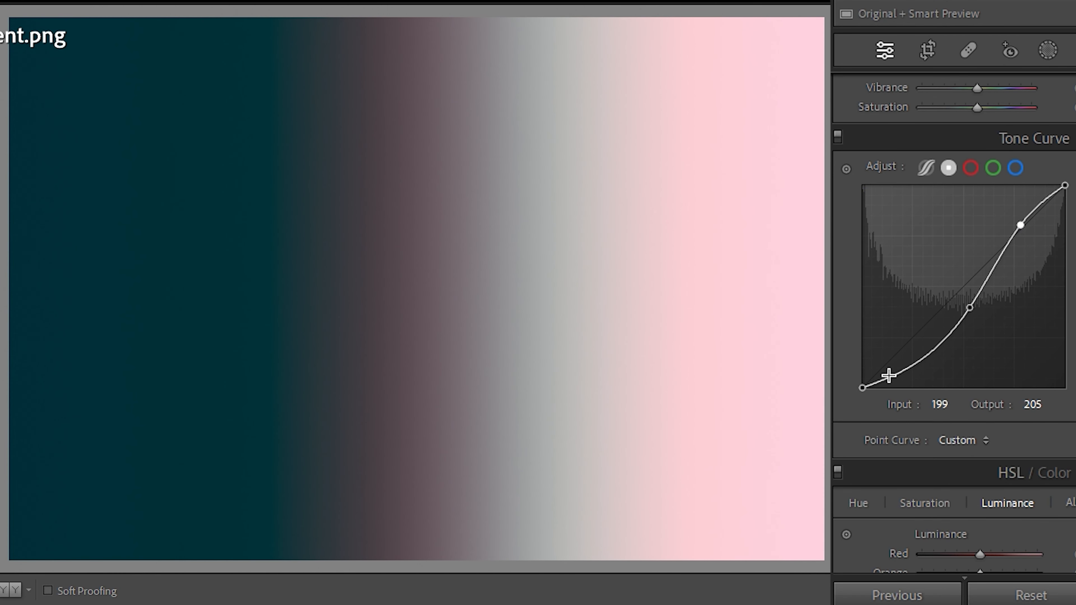
left_click_drag(861, 387, 843, 333)
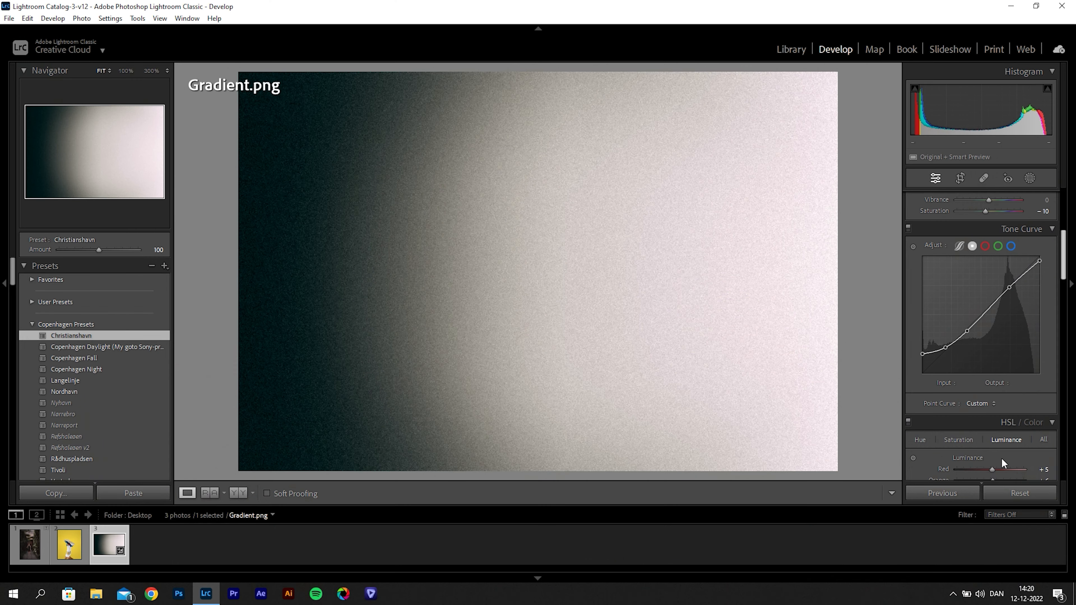
- Reset all adjustments on the gradient and preview the Copenhagen Daylight preset on it
left_click(1002, 493)
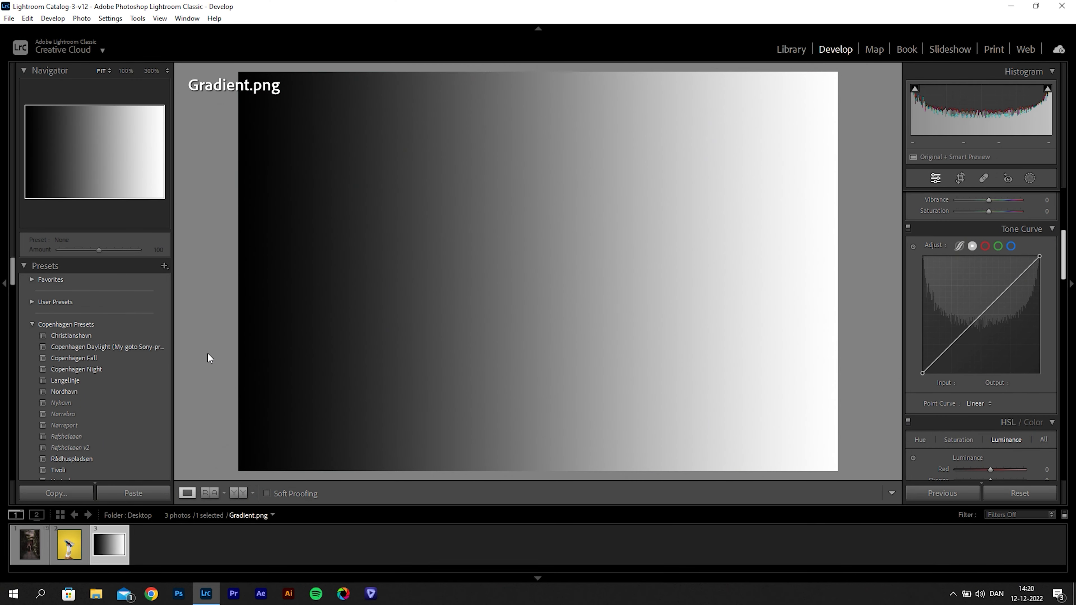
left_click(159, 347)
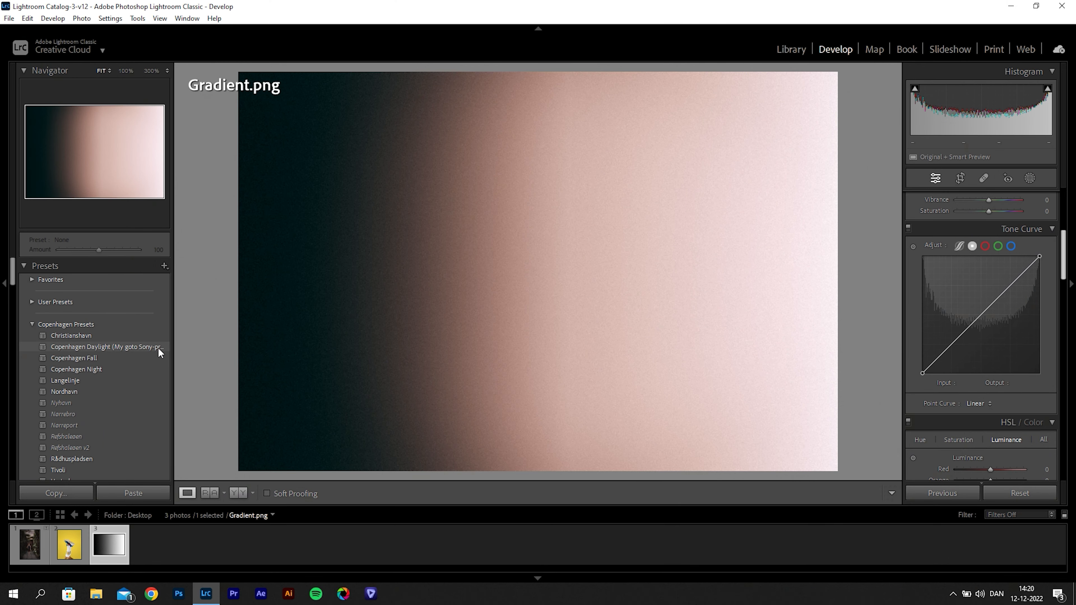
left_click(158, 347)
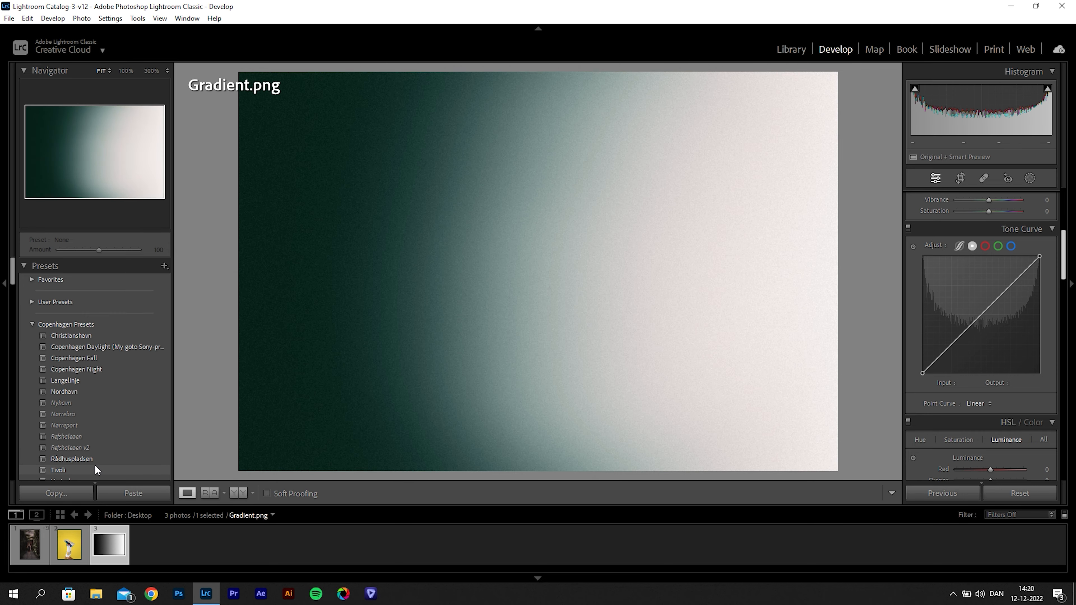
- Open the first cyclist photo of the Tour de France i København folder for developing and reset its adjustments
key("e")
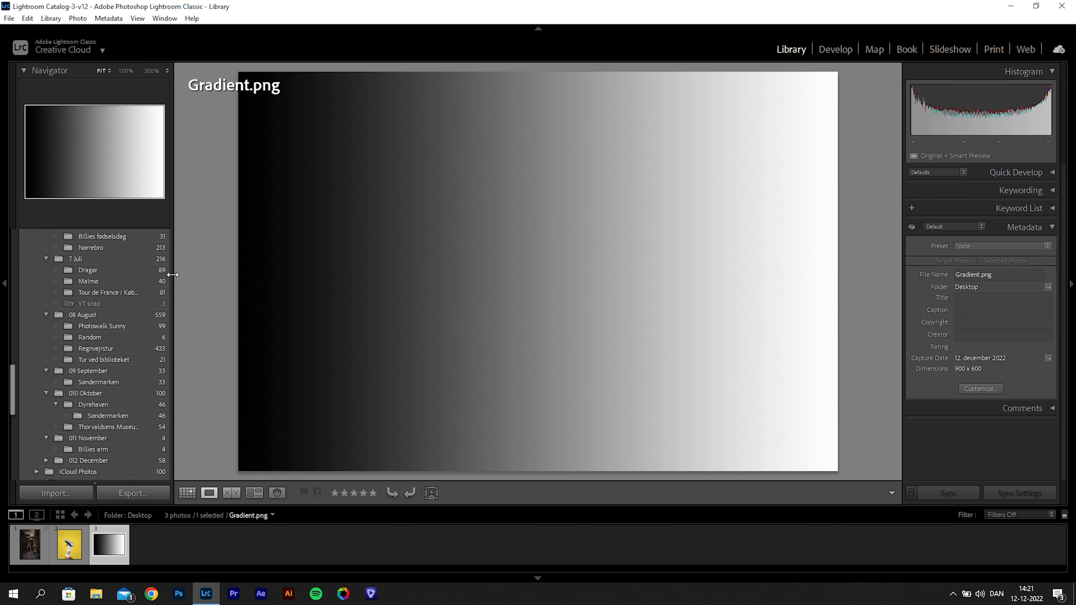
left_click(135, 293)
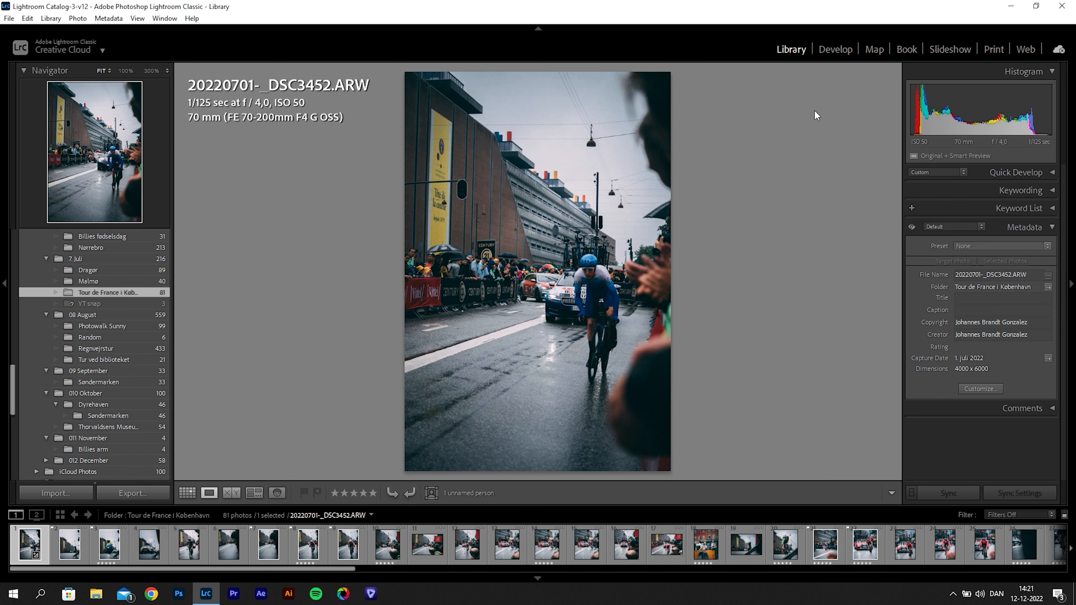
left_click(831, 50)
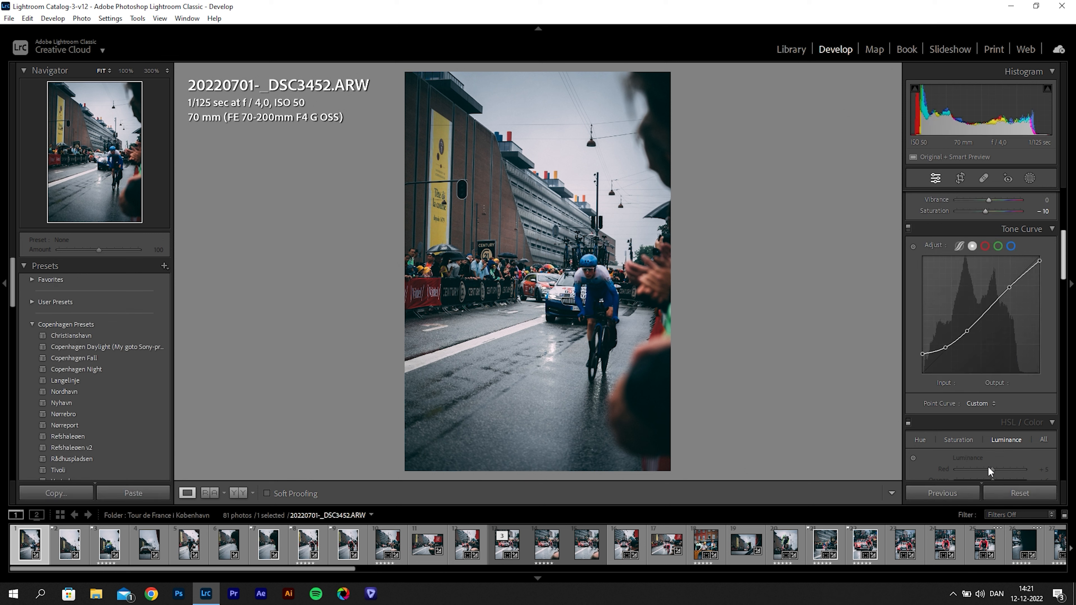
left_click(1009, 494)
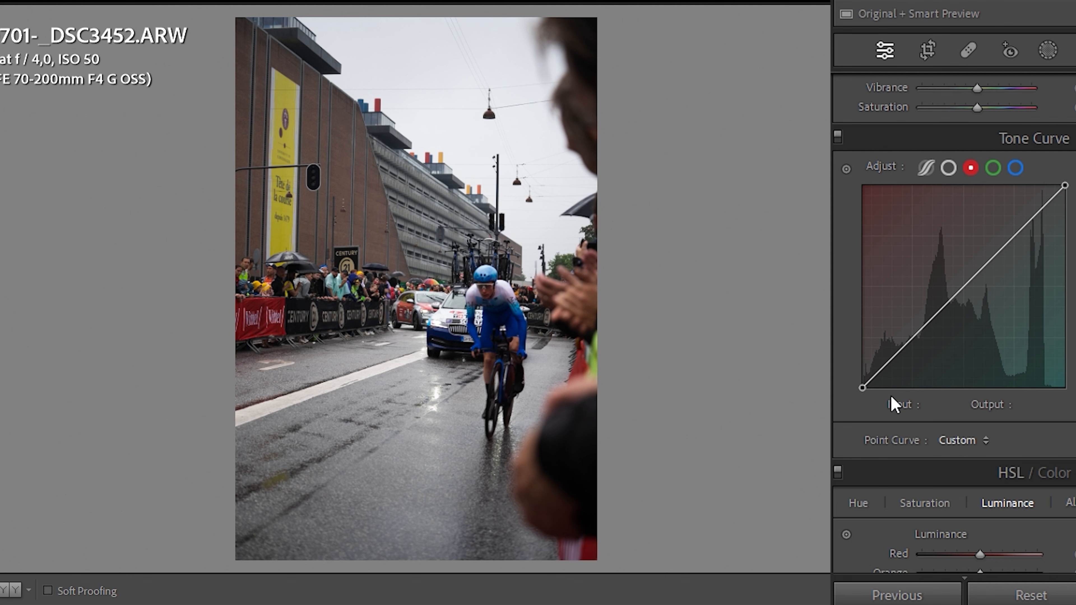
- Anchor the red curve's shadows, midtones and highlights on the cyclist photo, and set its black point to input 1, output 2
left_click(915, 335)
left_click(964, 285)
left_click(1016, 235)
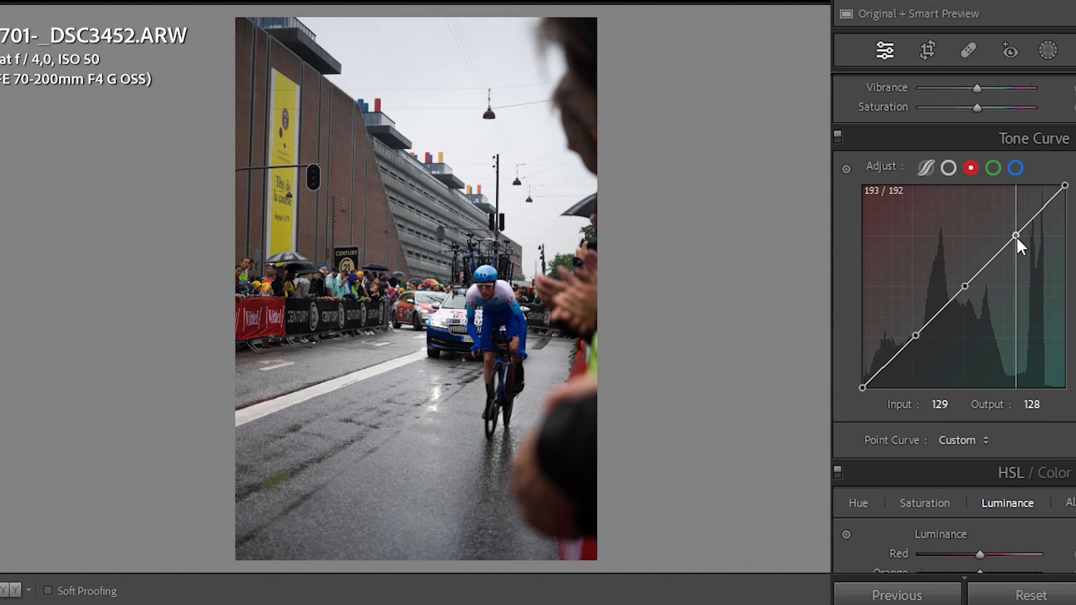
left_click(862, 387)
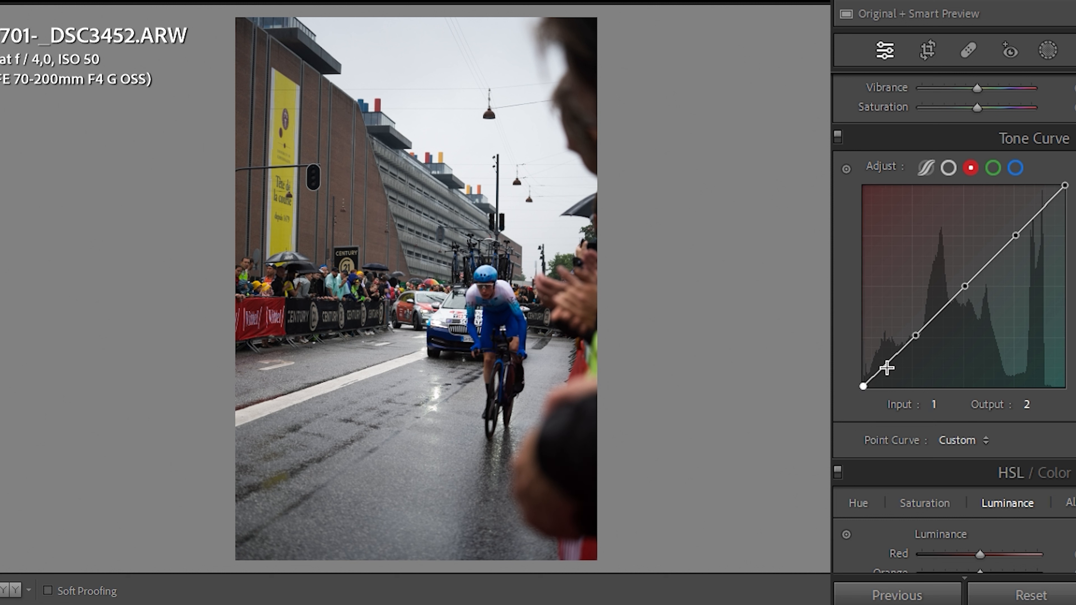
- Add a dark-tone point to the red curve, and try it at input 22, output 53, and at input 40, output 20
left_click(888, 361)
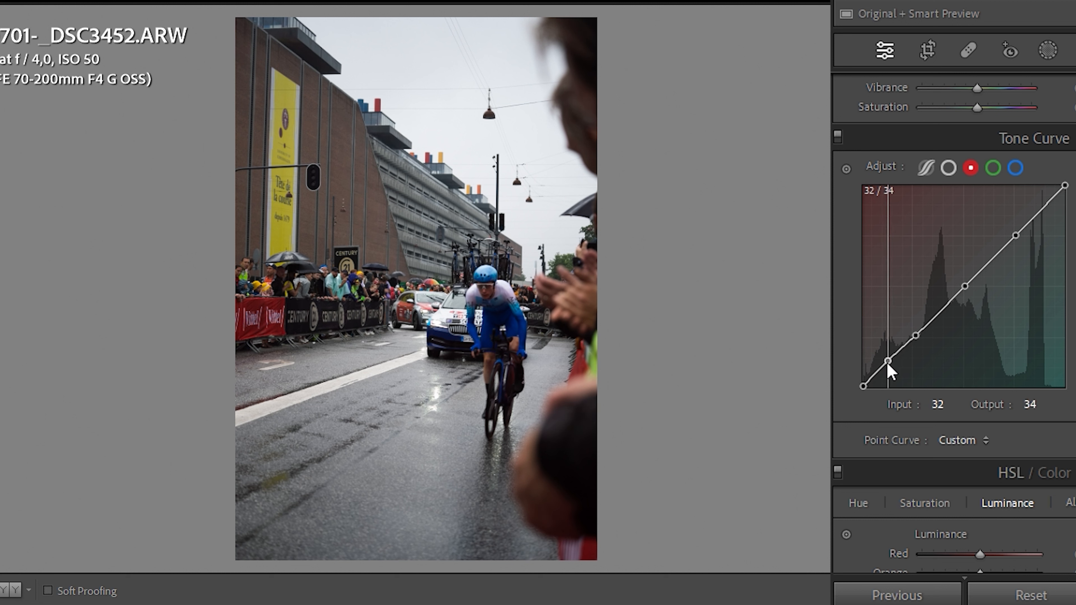
left_click_drag(888, 362, 879, 347)
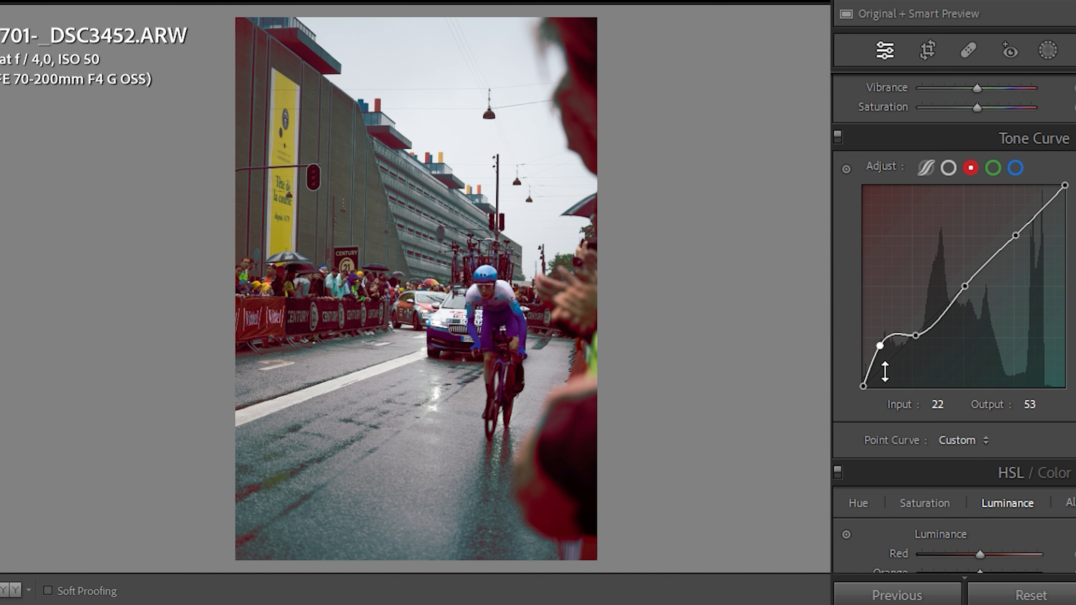
left_click_drag(882, 352, 893, 373)
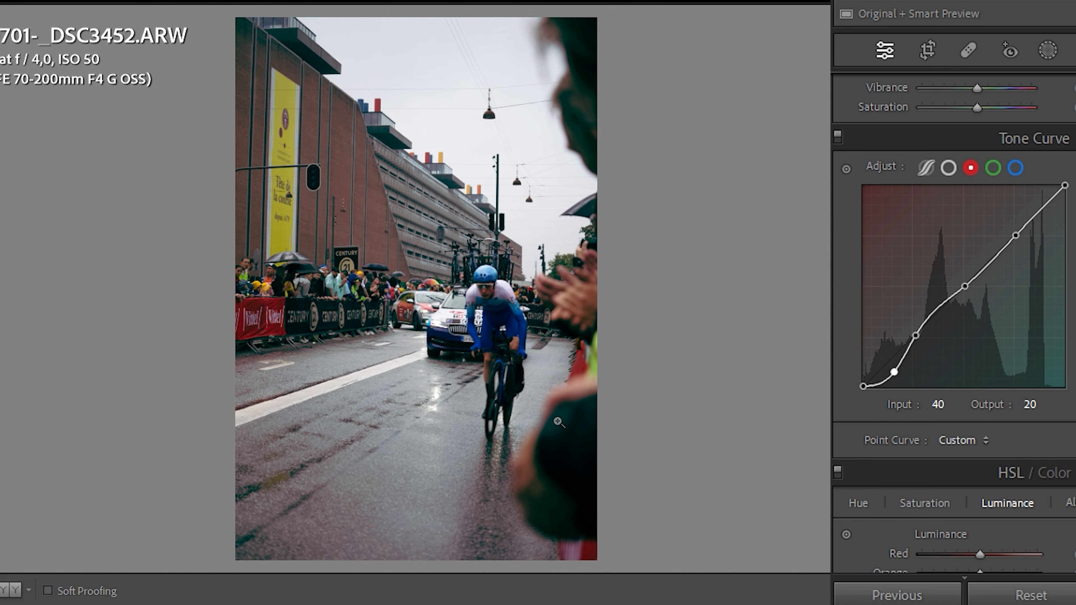
- Examine the bicycle's dark tones up close and reset the red channel's curve
left_click(501, 407)
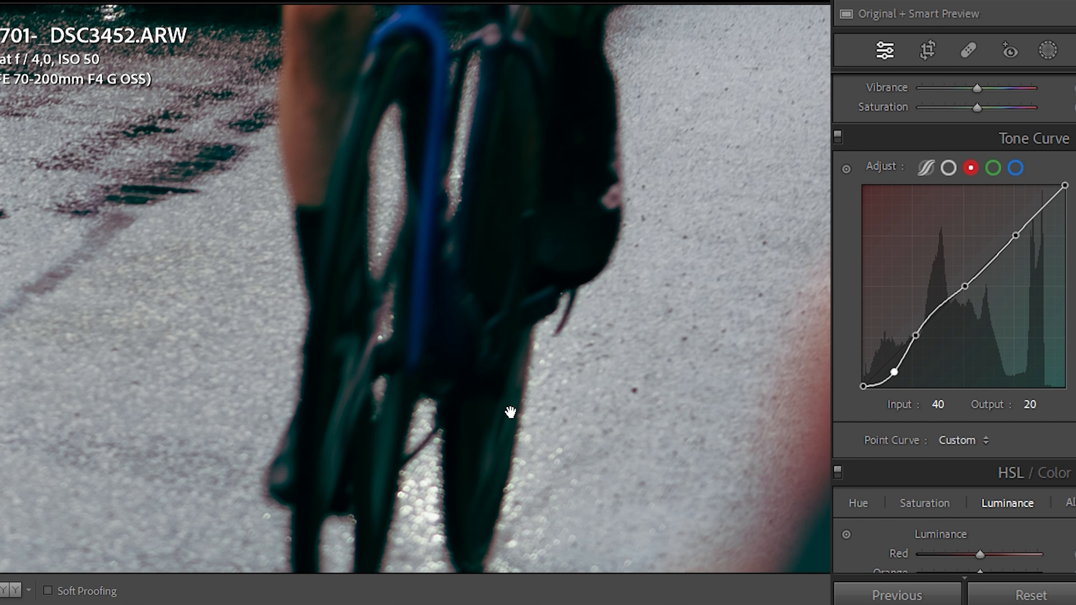
right_click(888, 335)
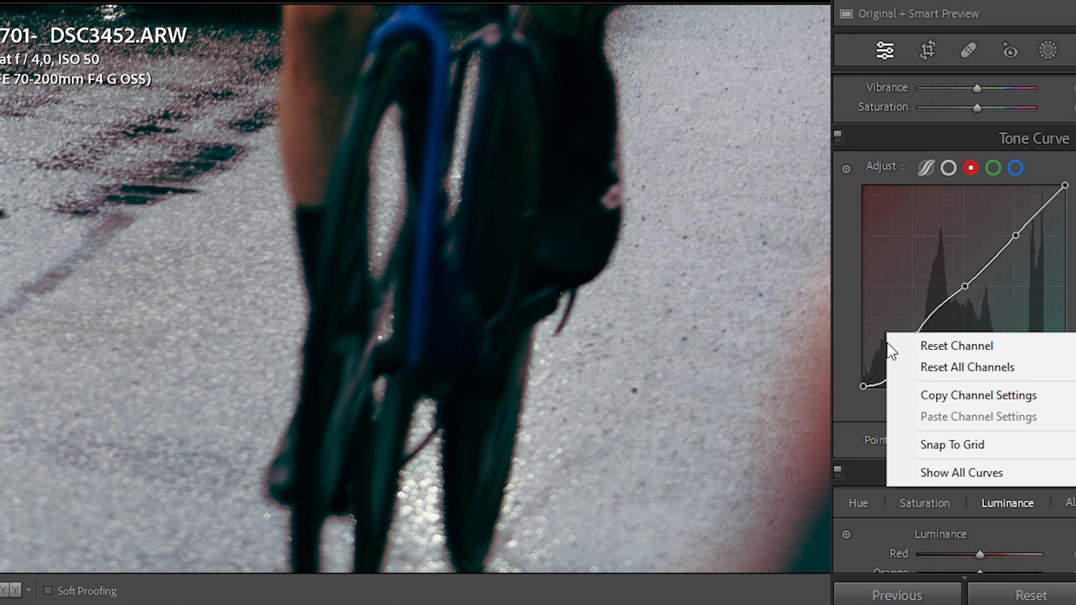
left_click(911, 347)
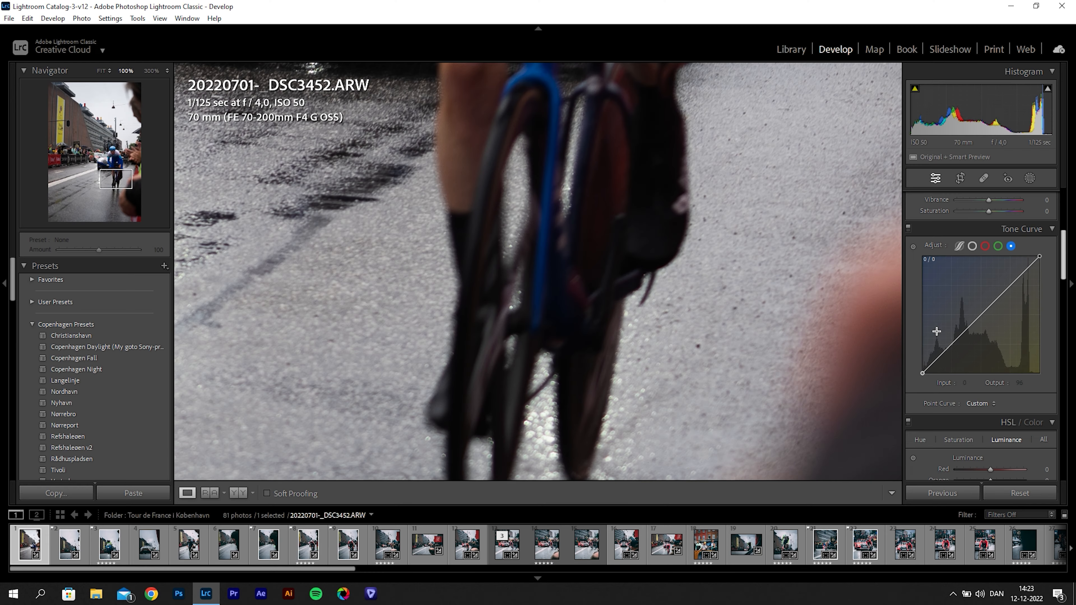
- Shape the blue curve with a highlight point at input 193, output 153, and a shadow point at input 57, output 90
mouse_move(976, 318)
left_mouse_down()
mouse_move(972, 300)
mouse_move(987, 332)
left_mouse_up()
left_click_drag(991, 339, 1017, 330)
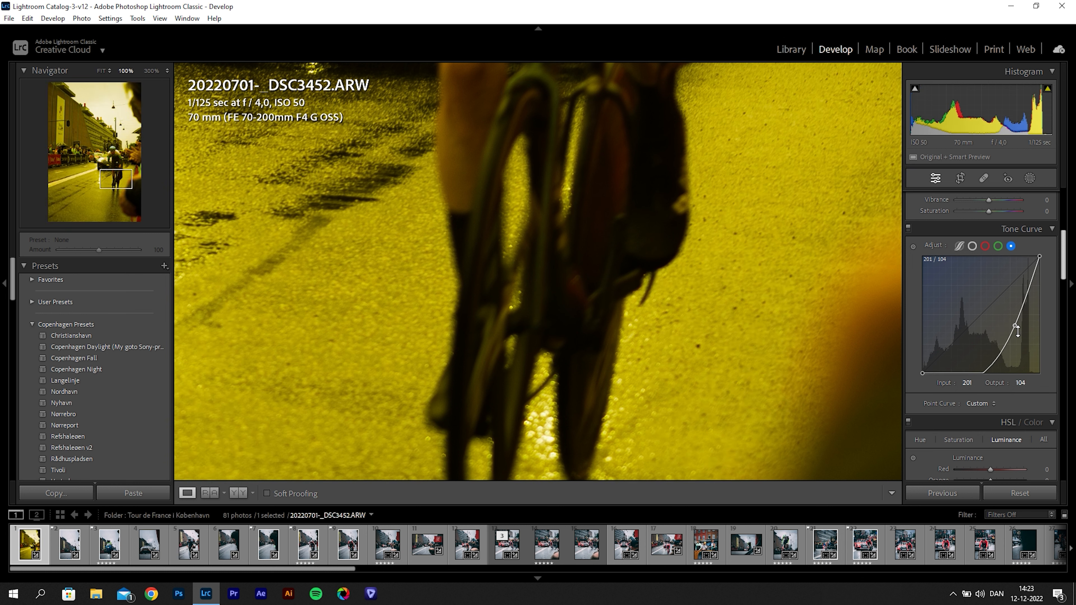
left_click_drag(1015, 328, 1011, 303)
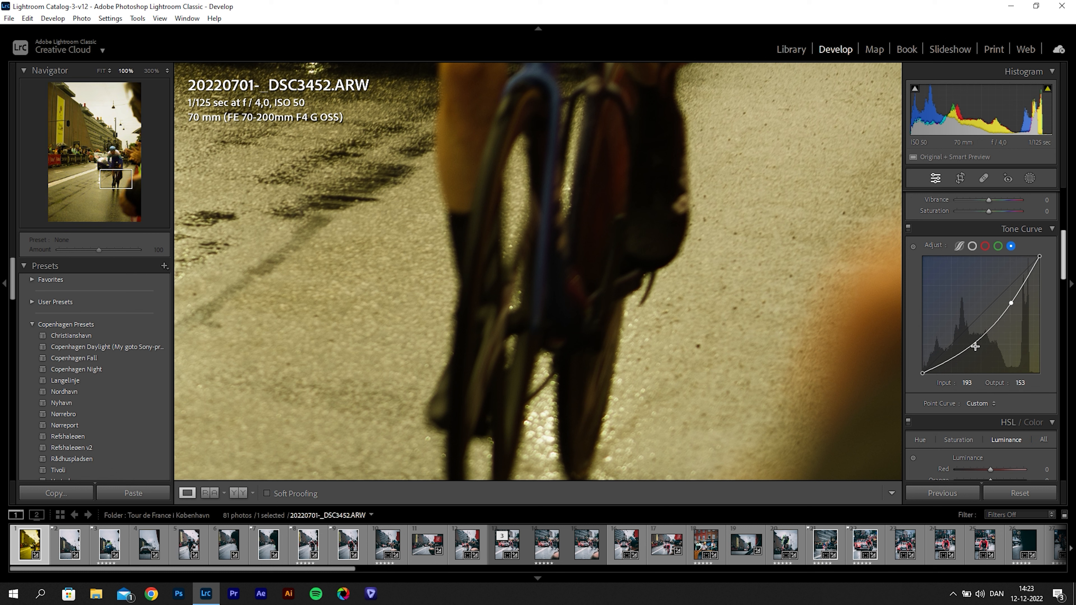
left_click_drag(964, 351, 949, 339)
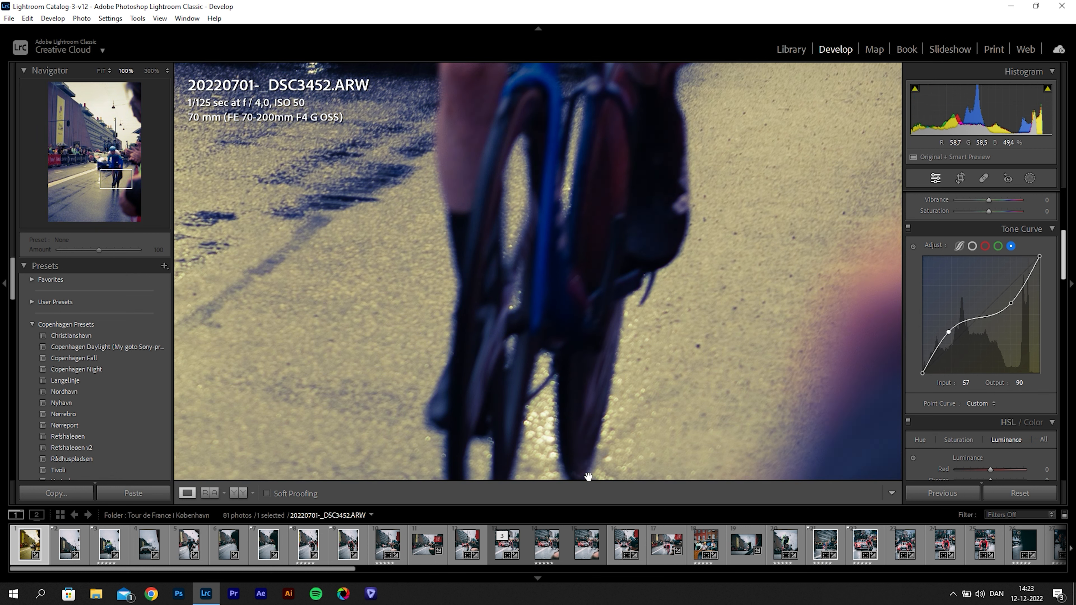
left_click(757, 302)
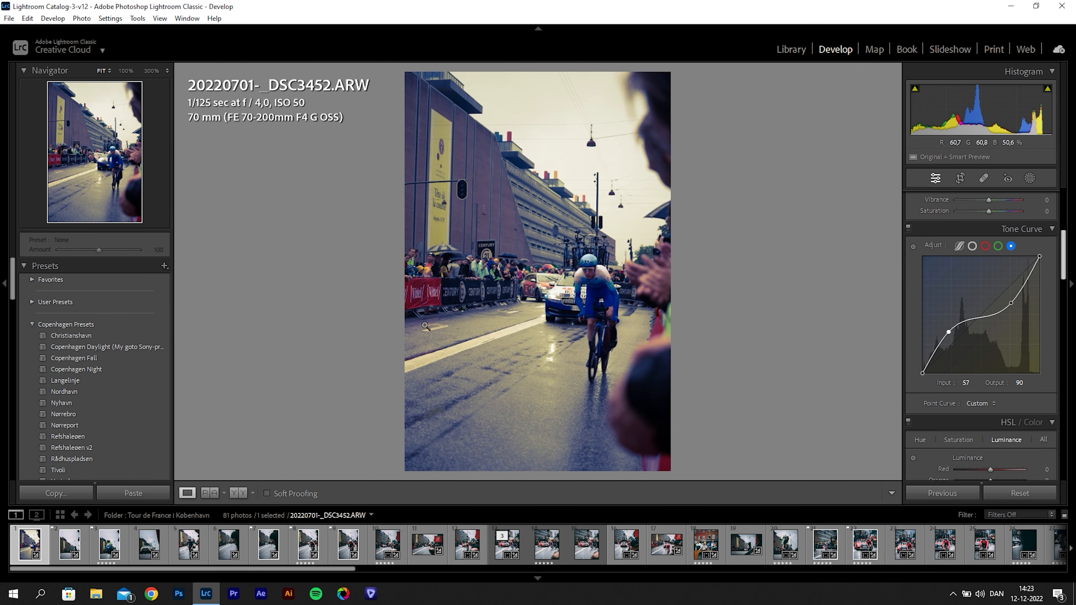